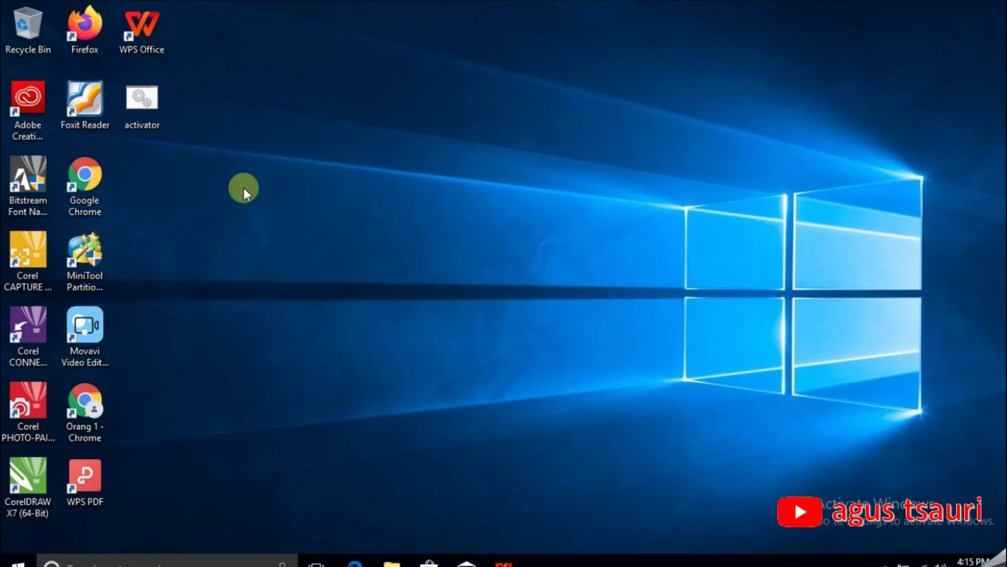
Step: Open Windows search from the taskbar search box
click(113, 560)
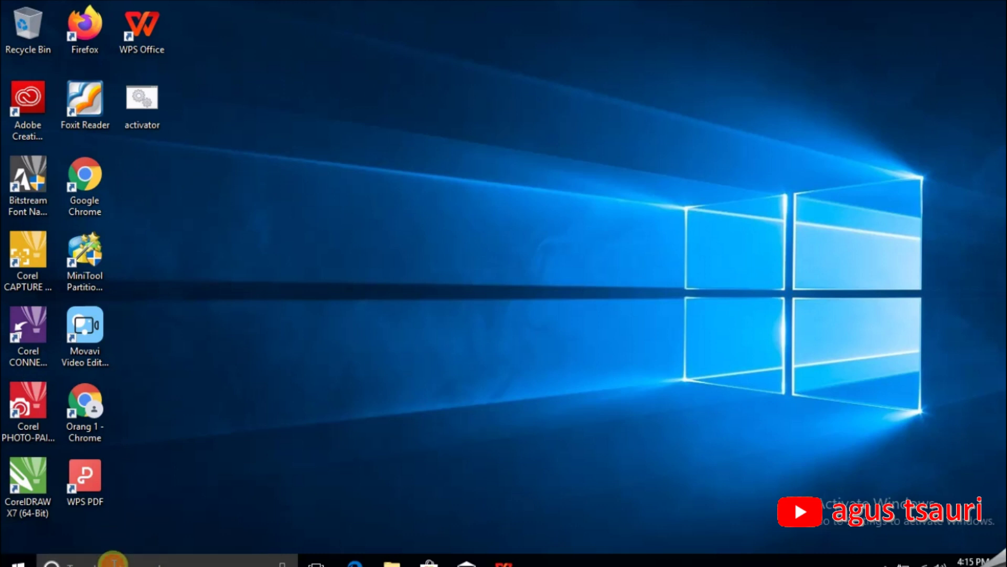
Step: Launch Word by searching 'word' and close the Office Activation Wizard's not-activated warning
text(word)
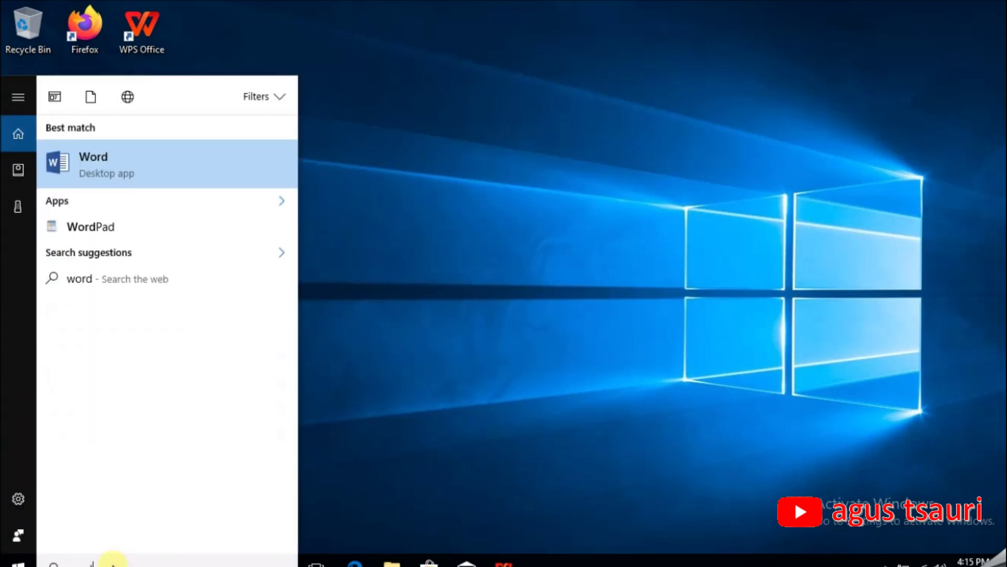
key(Return)
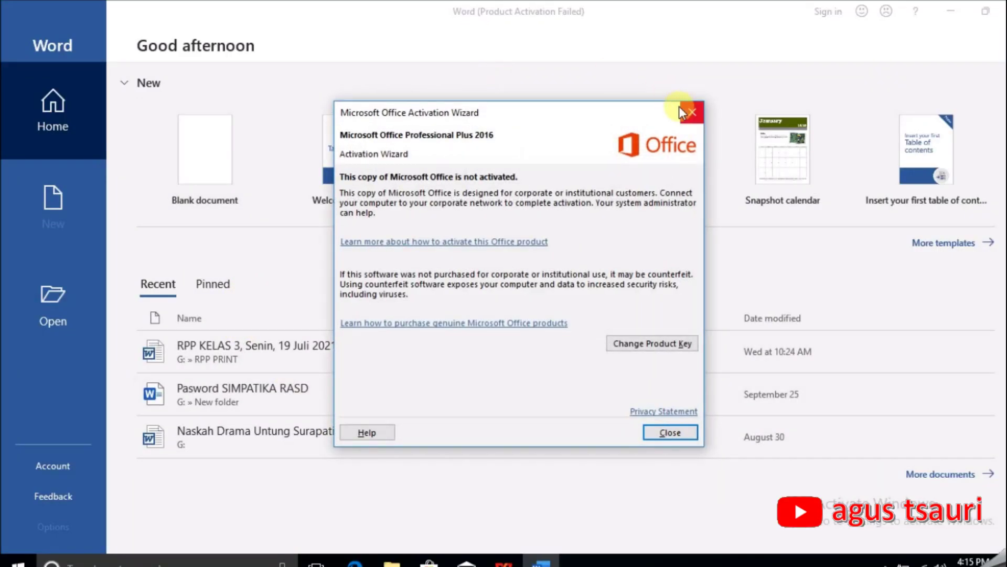
click(680, 108)
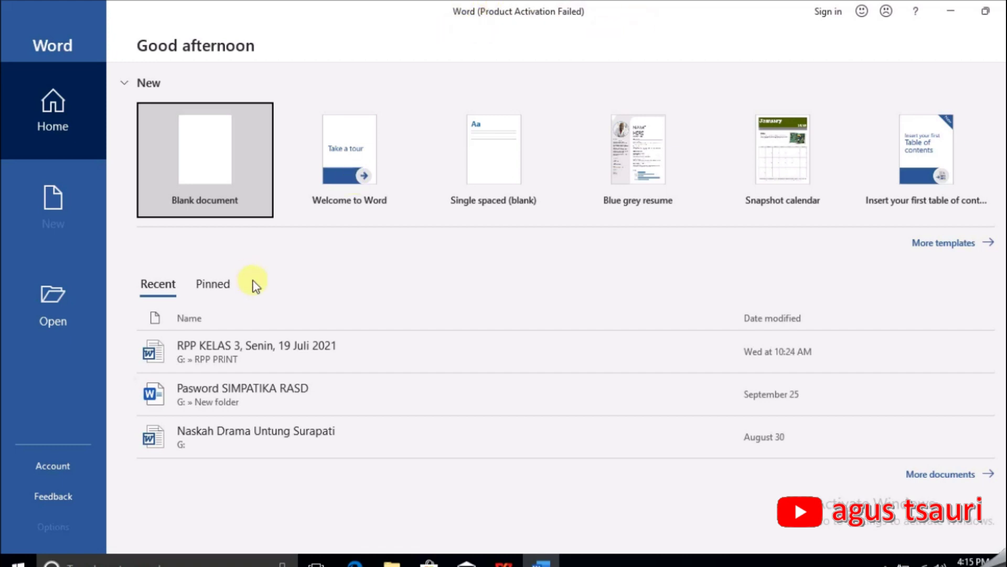
Step: Confirm Account shows Activation Required, then find a new blank document cannot be edited
click(55, 466)
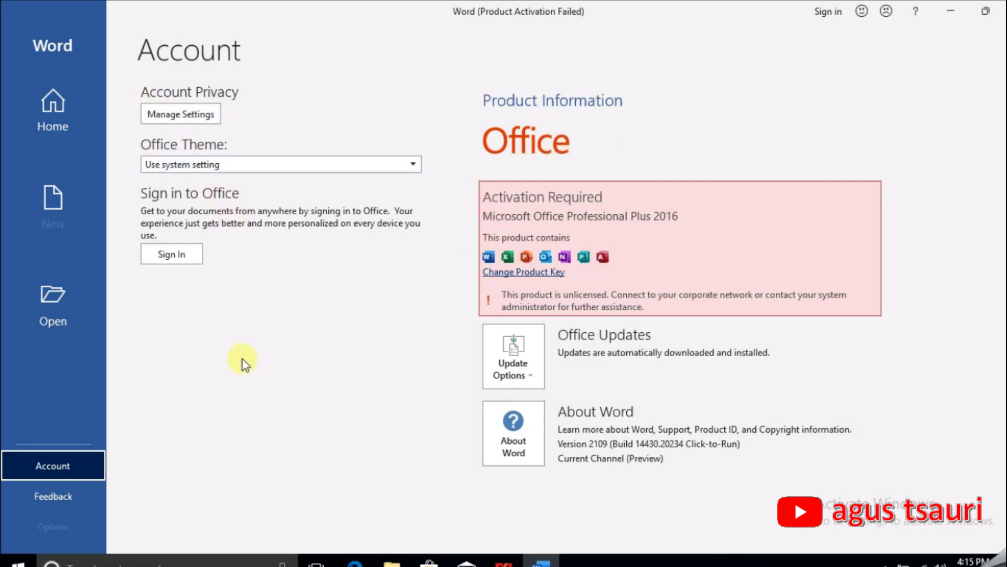
click(72, 111)
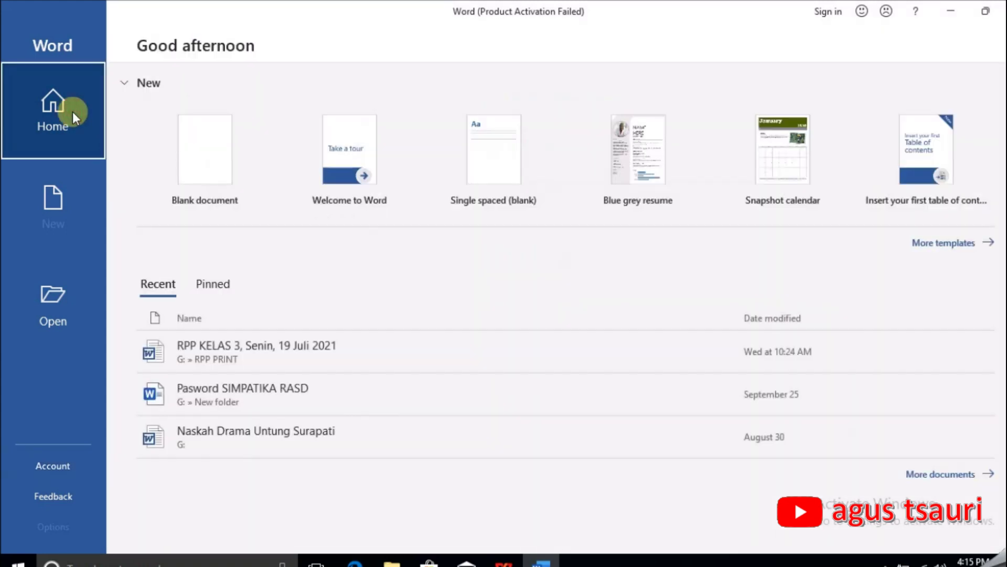
click(184, 166)
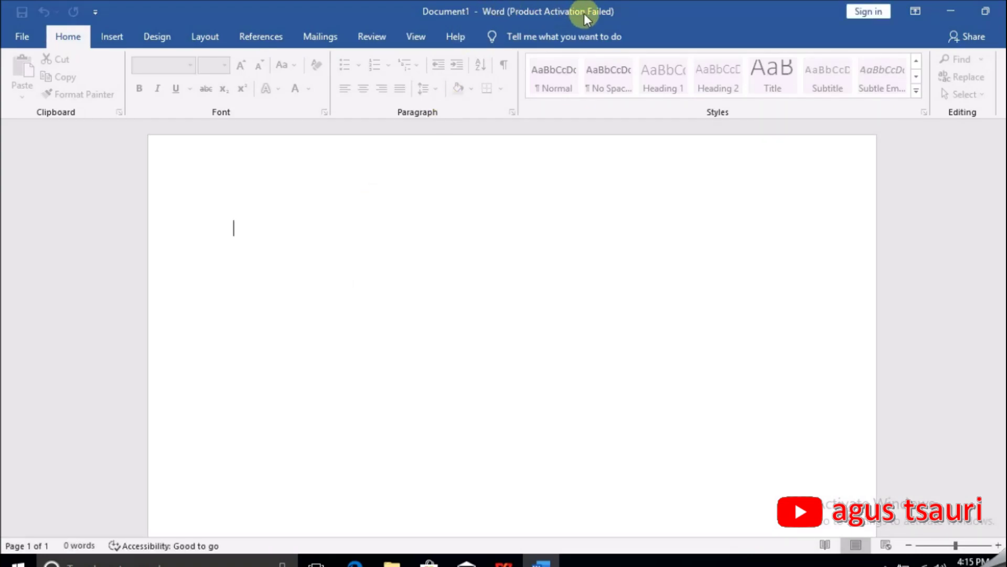
click(383, 243)
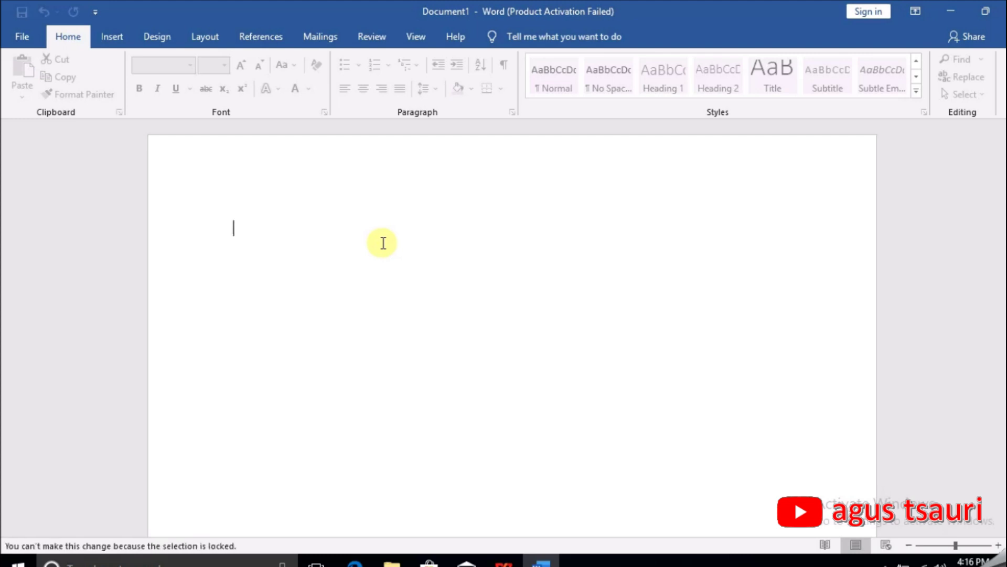
click(384, 243)
click(383, 243)
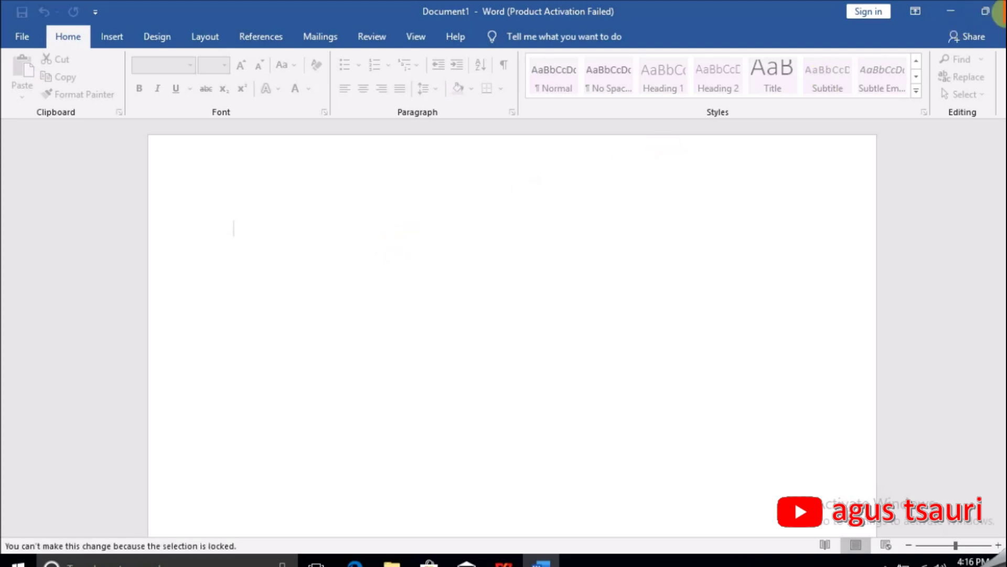
click(956, 20)
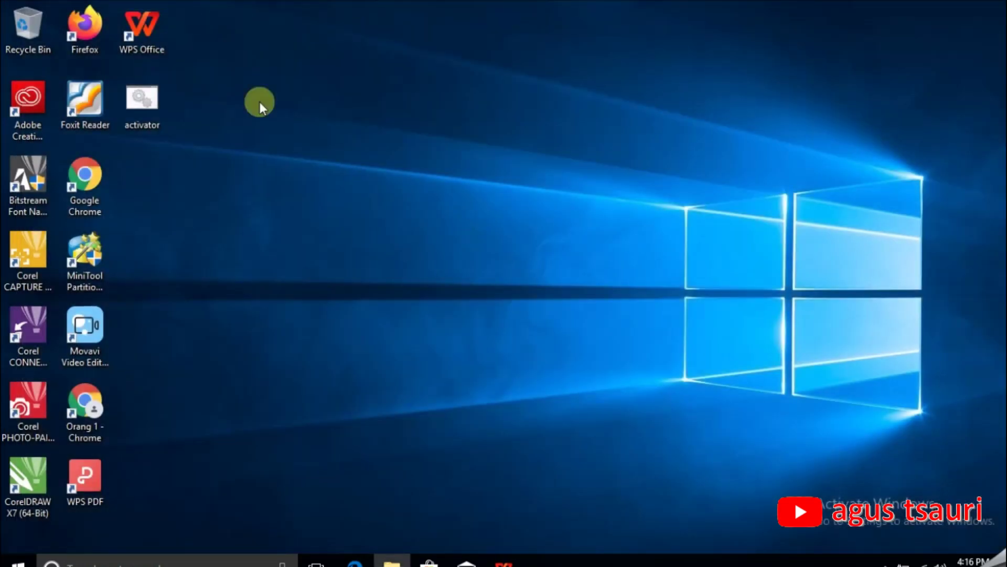
Step: Select the activator shortcut on the desktop, then deselect it
click(159, 108)
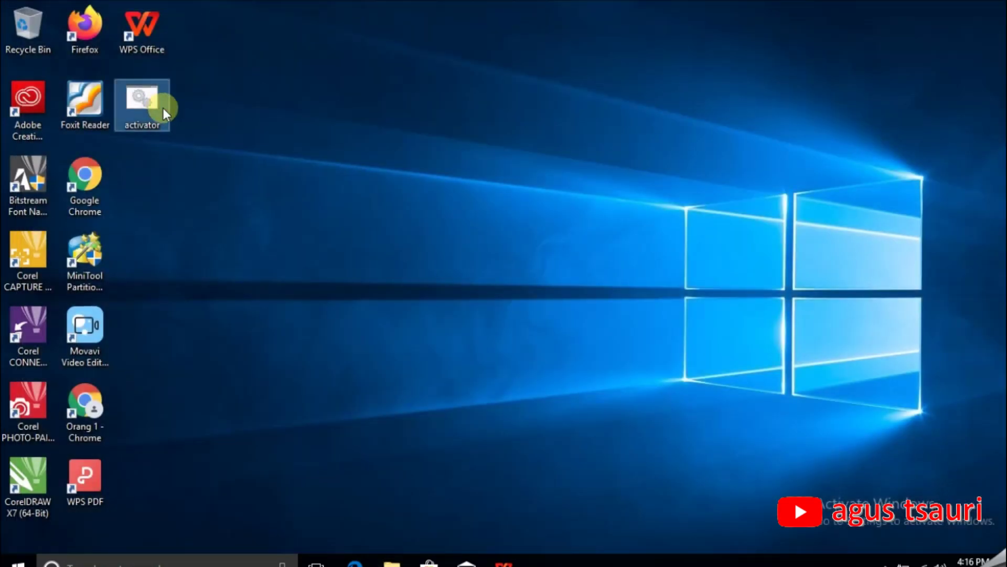
click(335, 234)
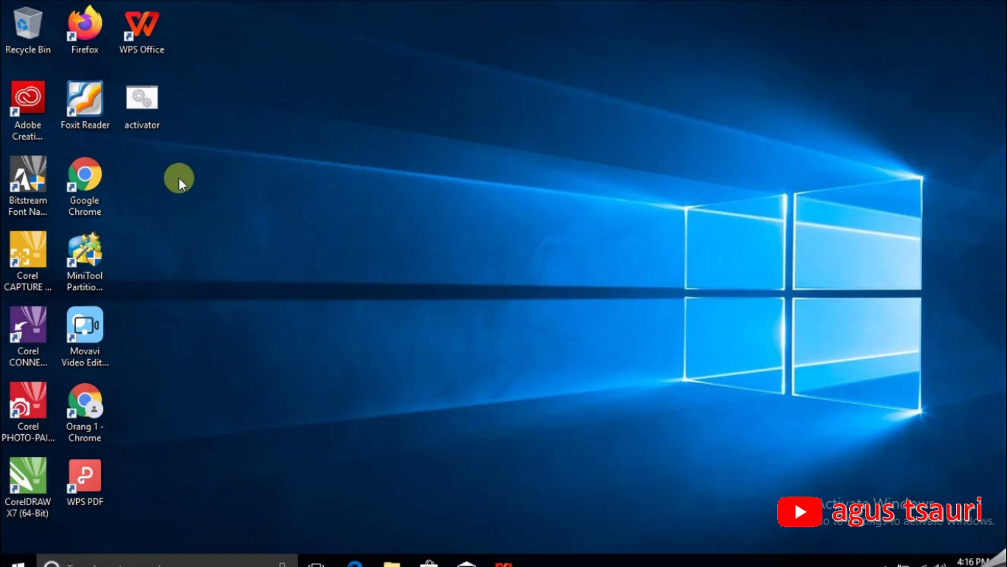
Step: Open Google Chrome and go to bit.ly/office2016txt
double_click(97, 193)
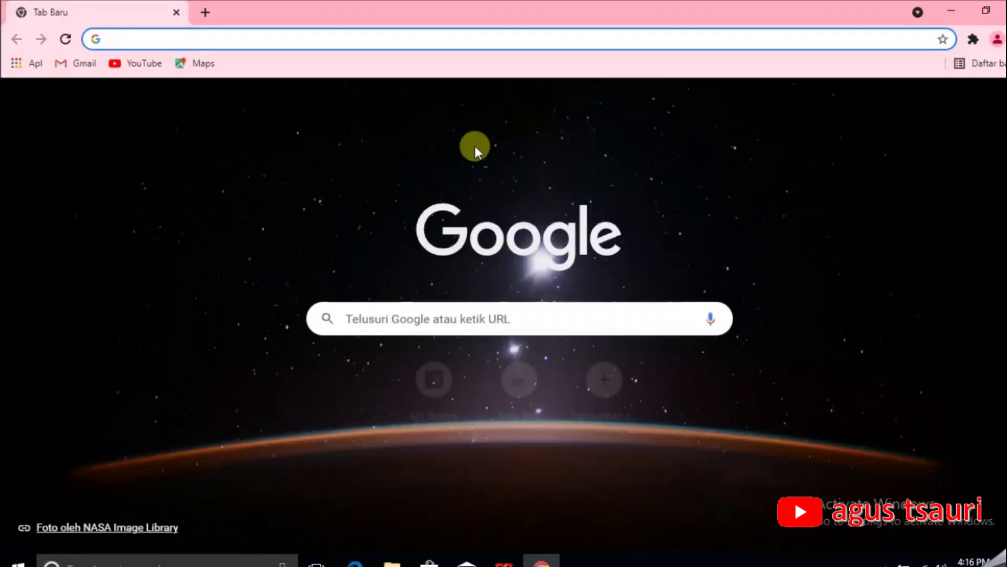
click(387, 320)
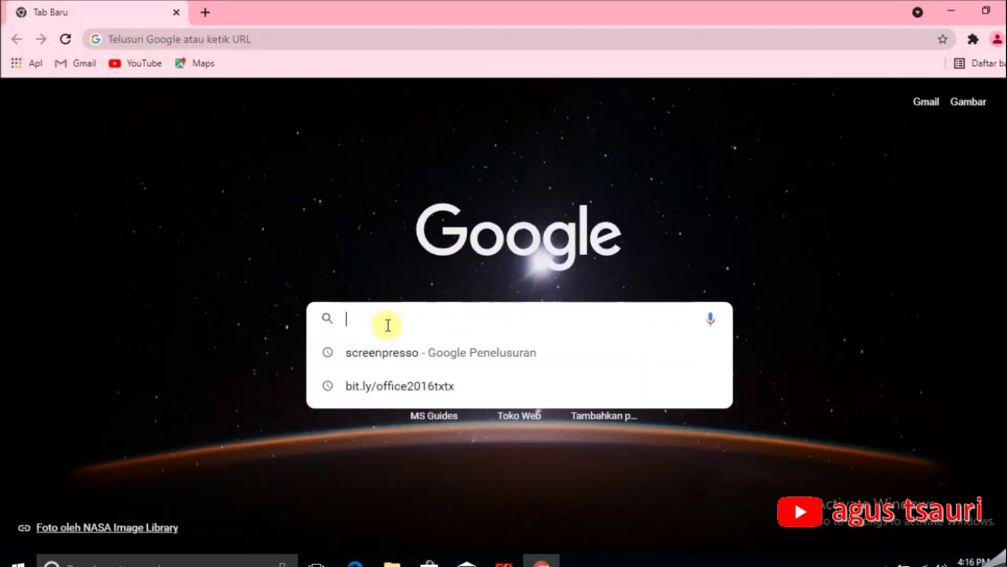
mouse_move(472, 385)
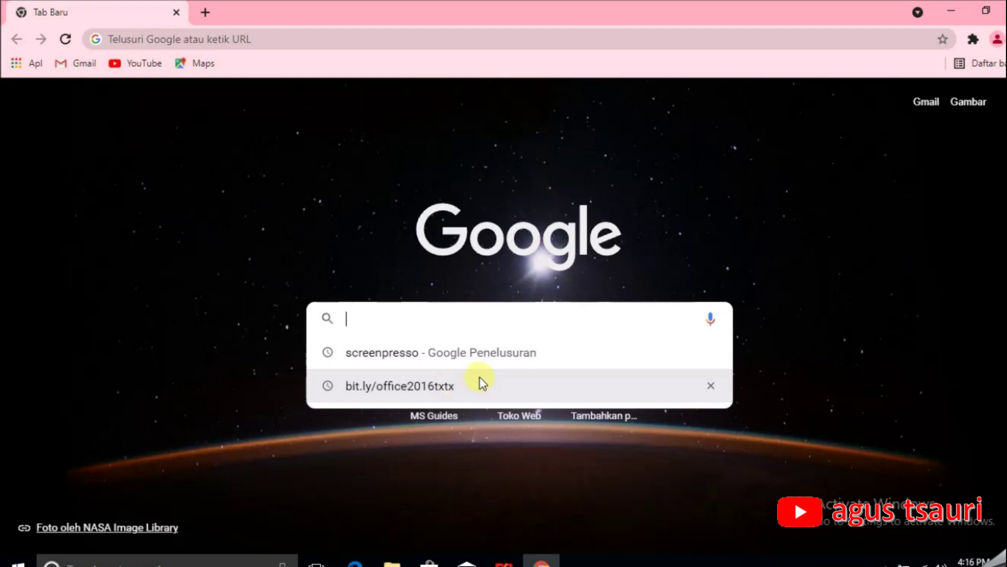
text(b)
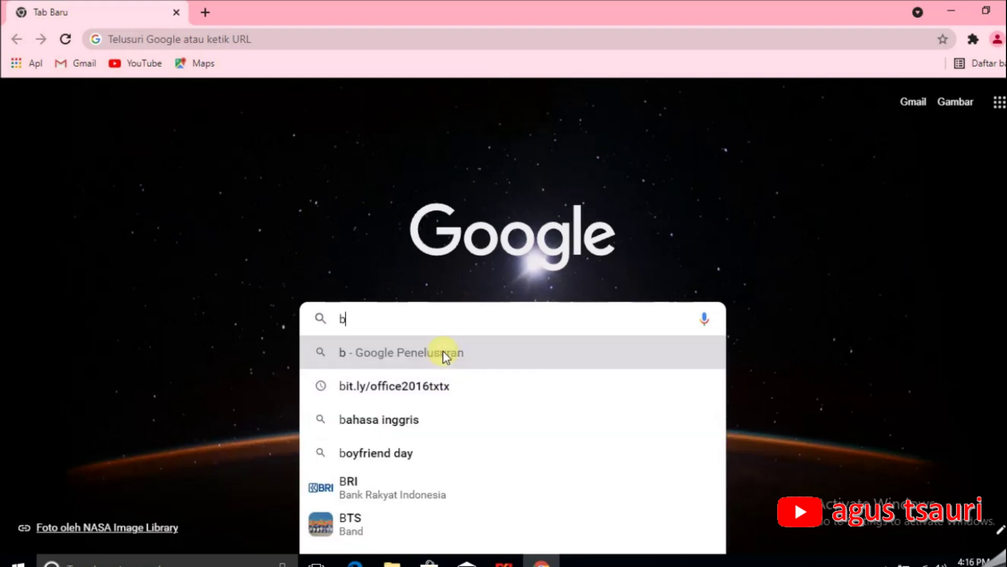
text(it.ly/office2016txtx)
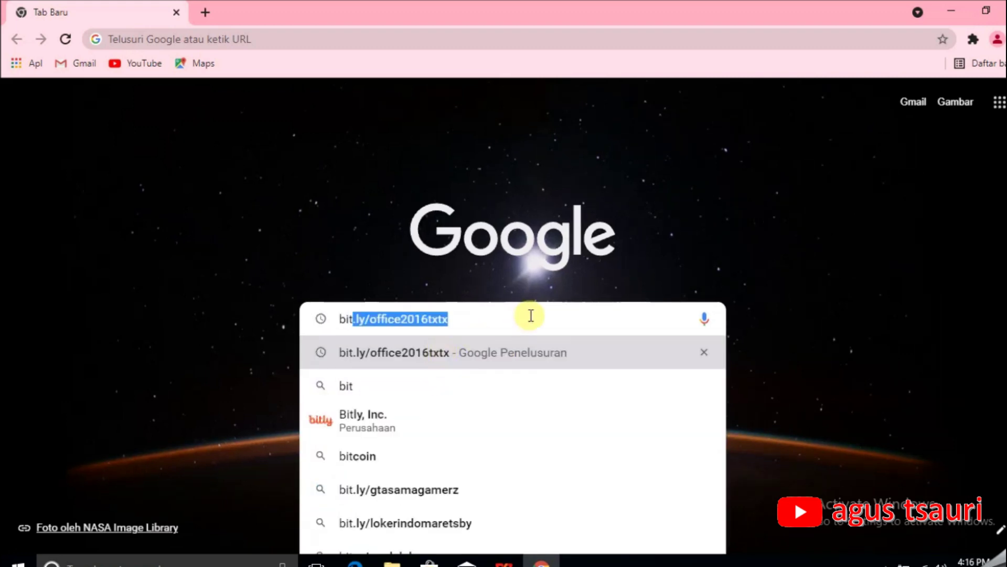
click(531, 315)
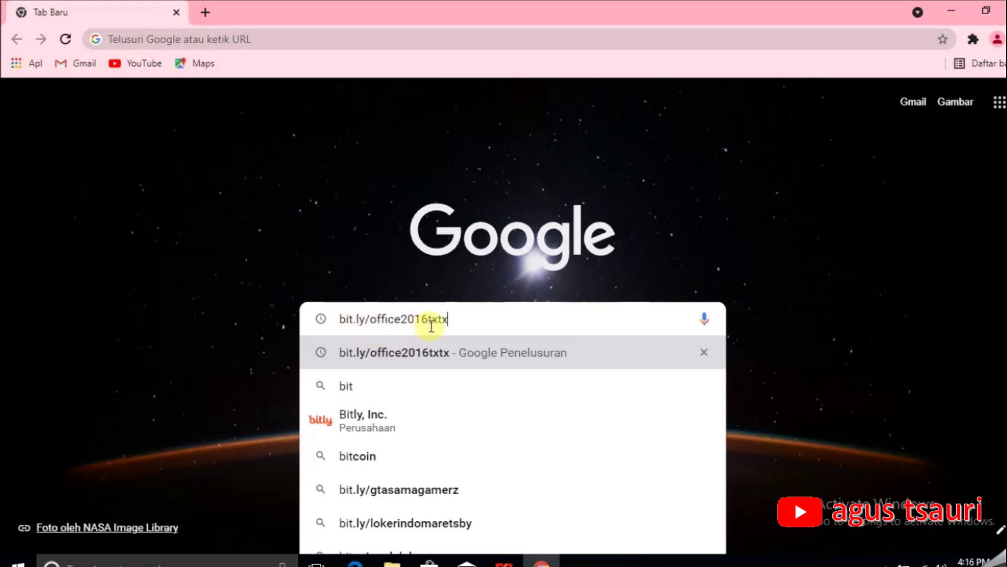
key(BackSpace)
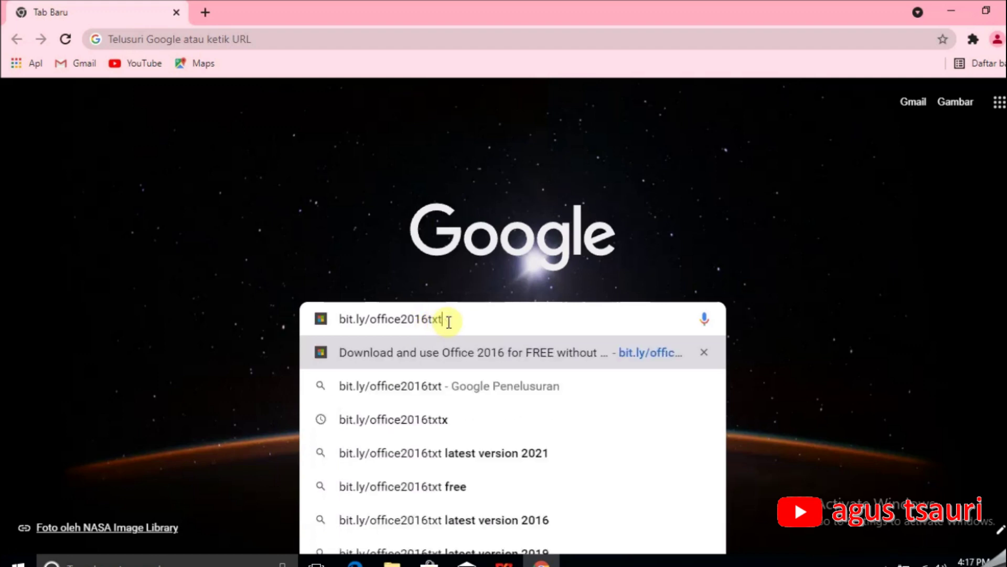
click(449, 322)
key(Return)
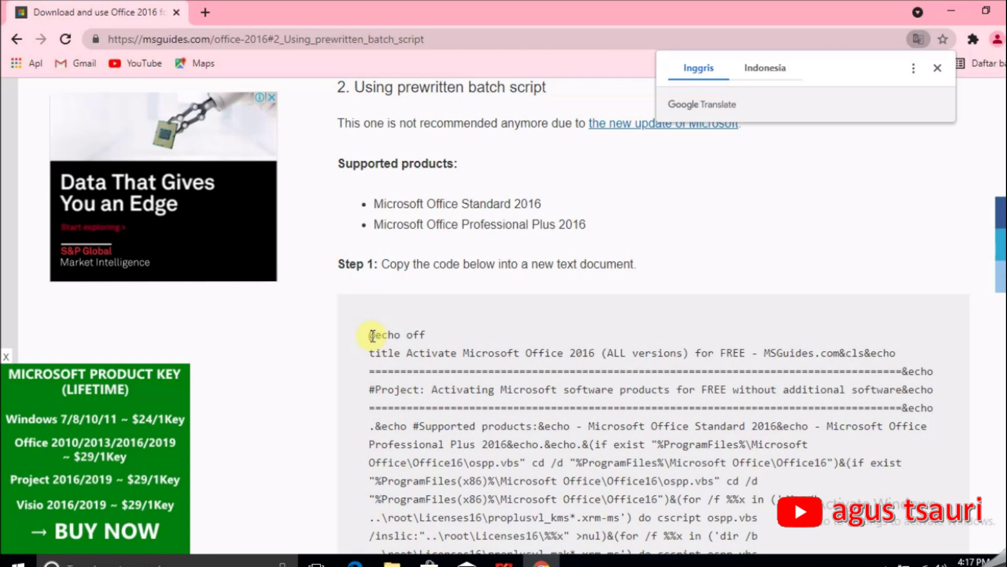
drag(372, 335, 496, 478)
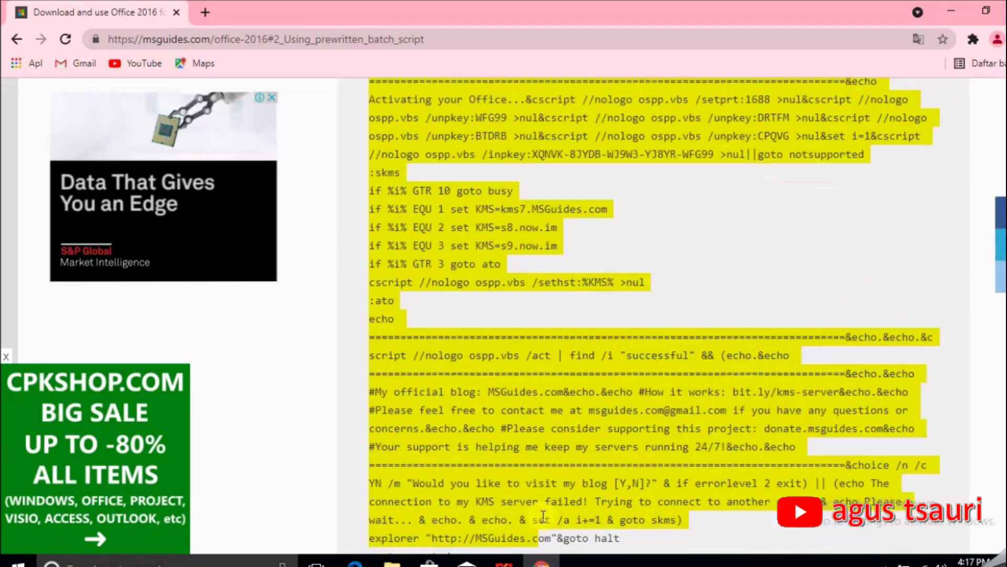
mouse_move(495, 479)
mouse_down()
mouse_move(543, 509)
mouse_move(496, 538)
mouse_move(493, 502)
mouse_move(453, 444)
mouse_up()
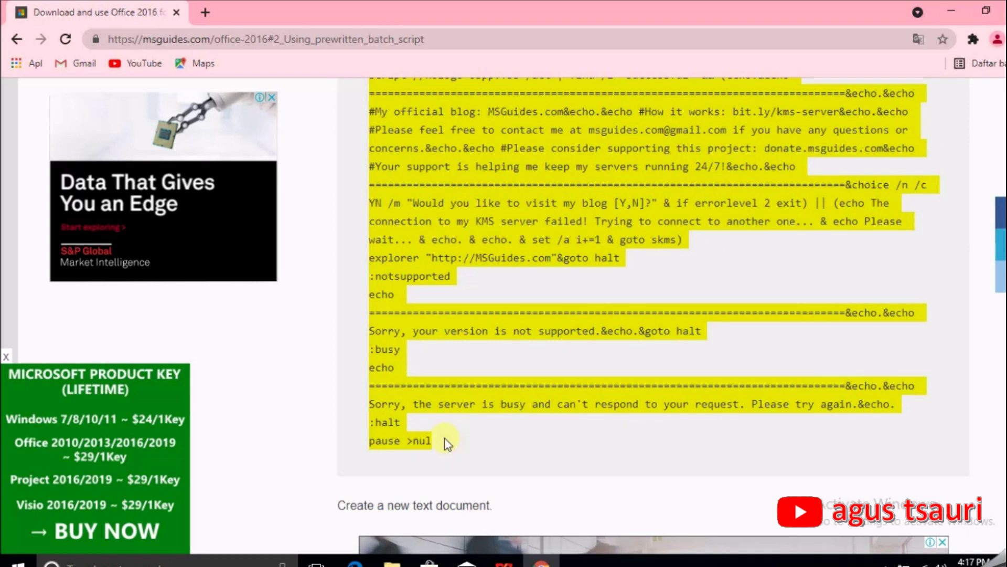
right_click(412, 396)
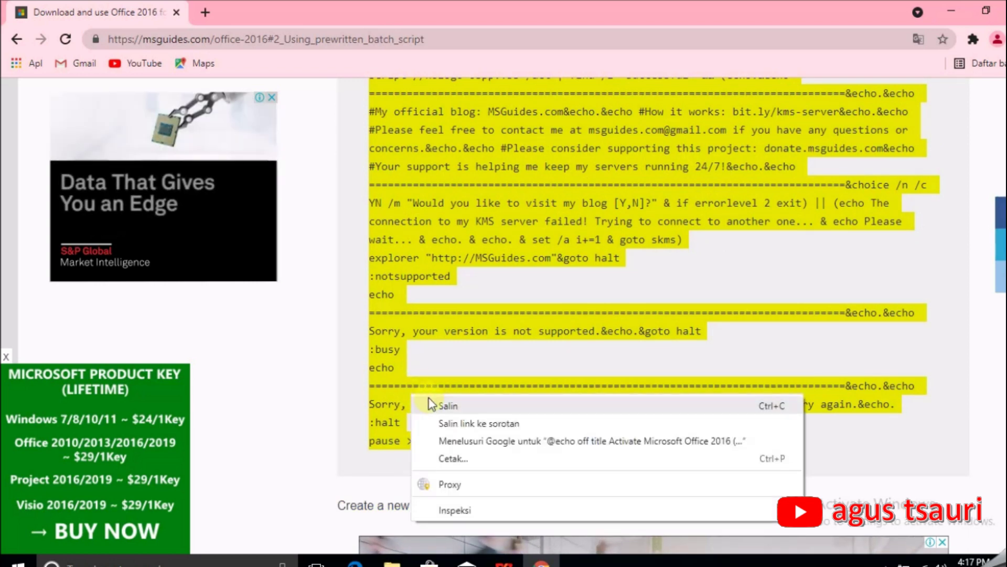
click(440, 406)
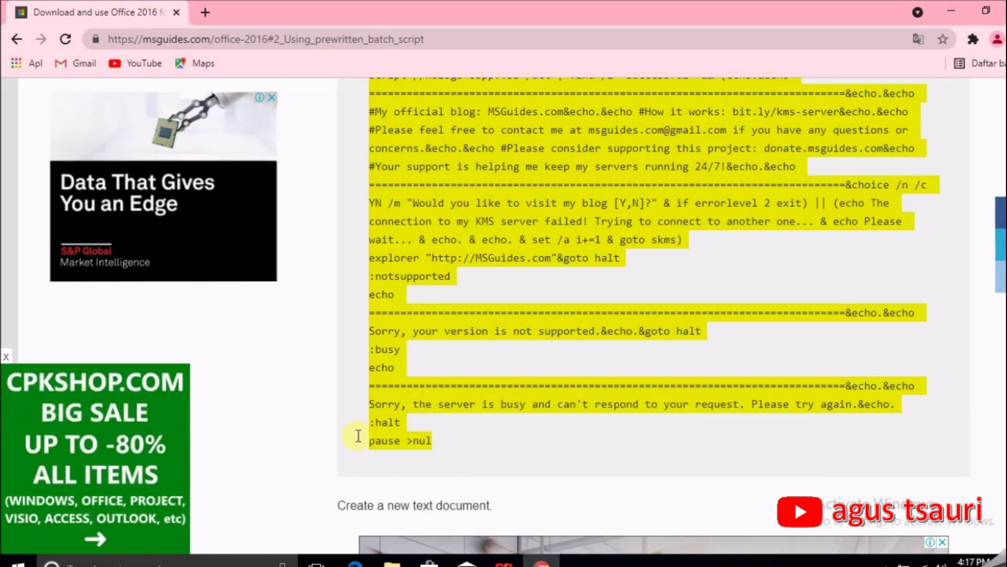
click(194, 564)
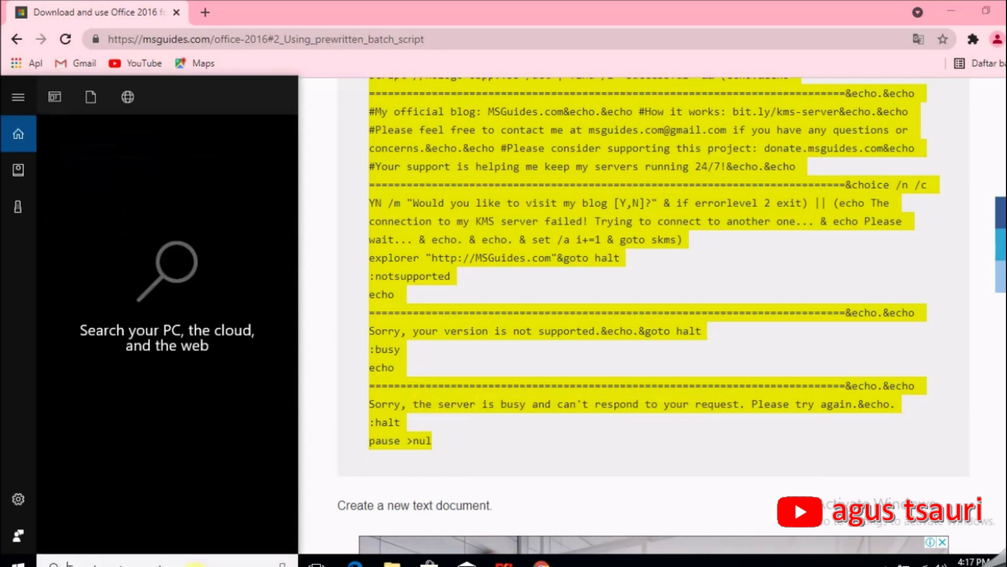
Step: Open Notepad from search and paste the copied activation script into a new document
text(note)
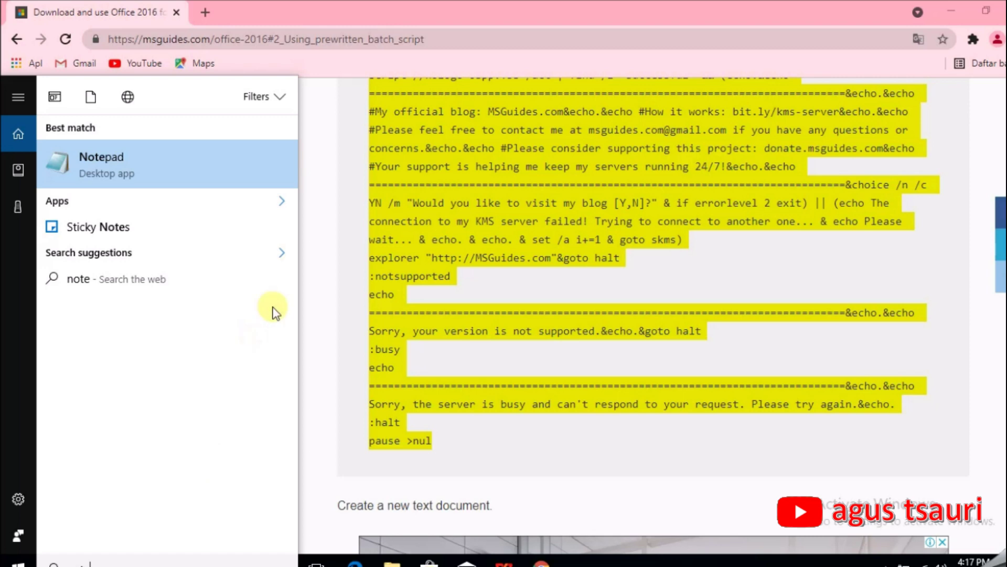
click(128, 159)
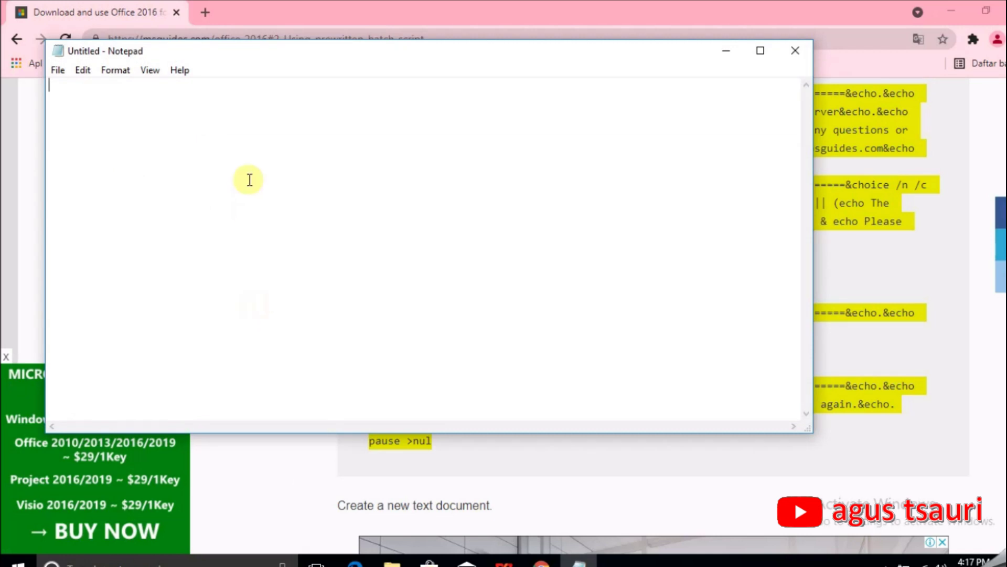
right_click(225, 143)
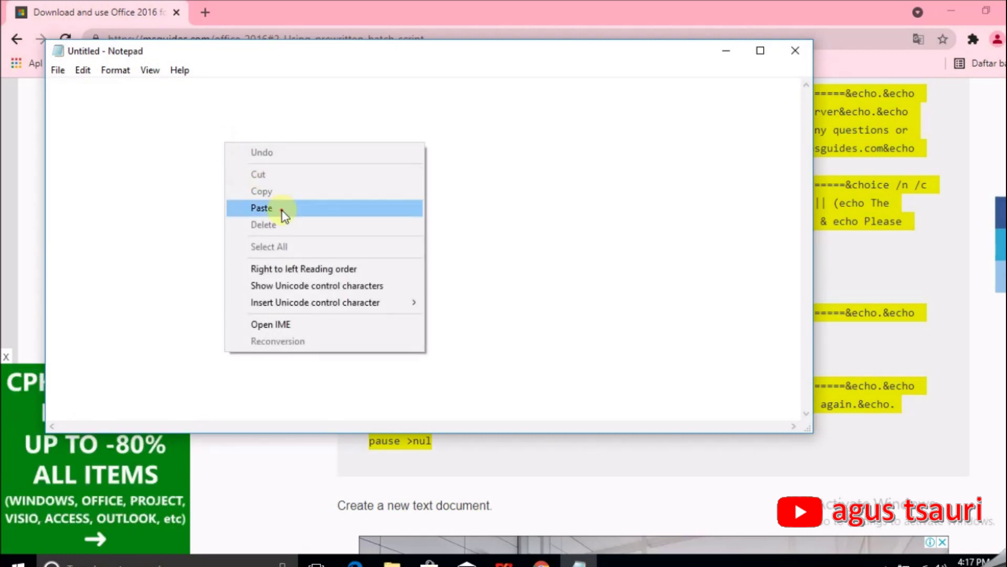
click(282, 210)
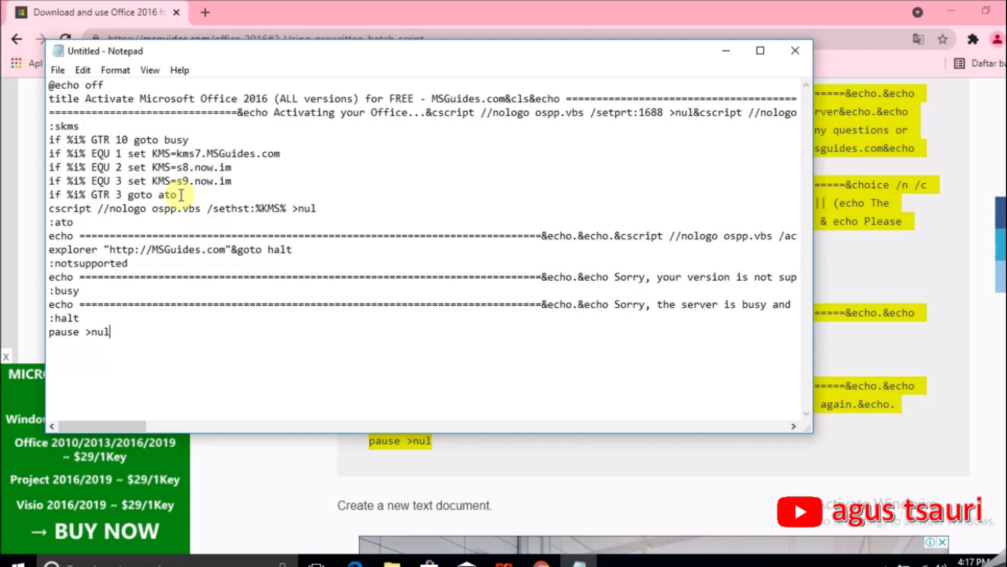
click(59, 70)
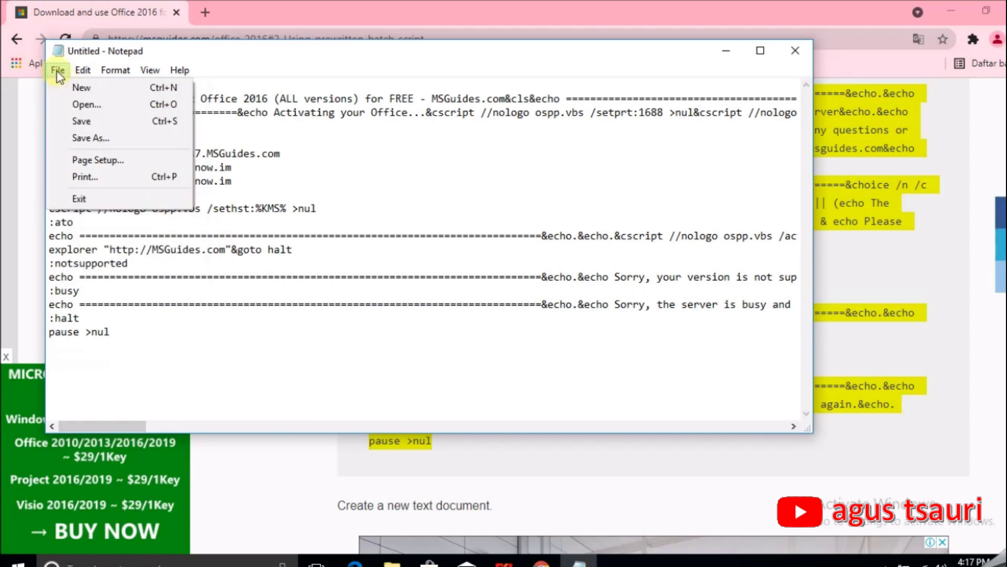
click(81, 139)
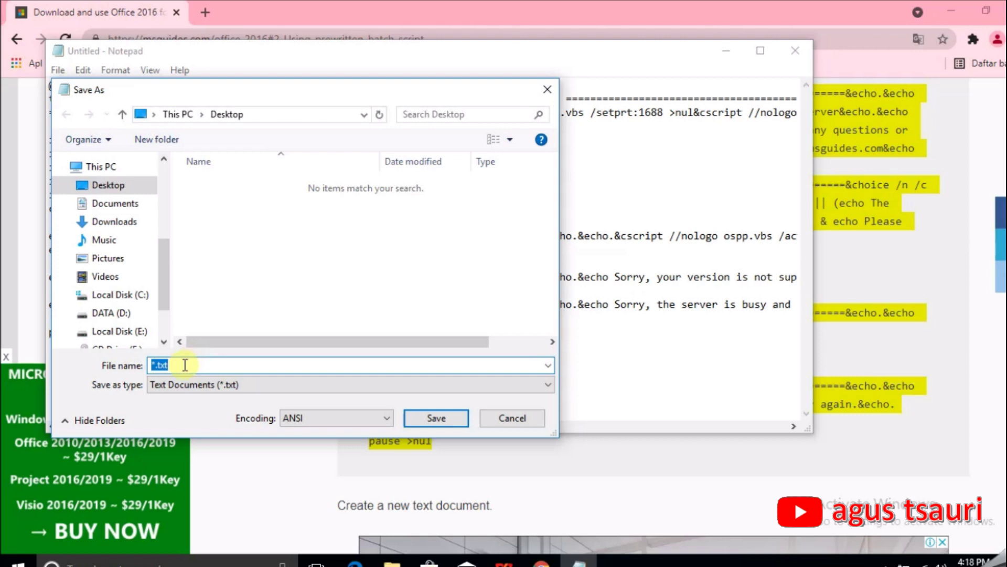
Step: Save the script on the Desktop as activator.cmd, then close Notepad choosing Don't Save
text(activator.cmd)
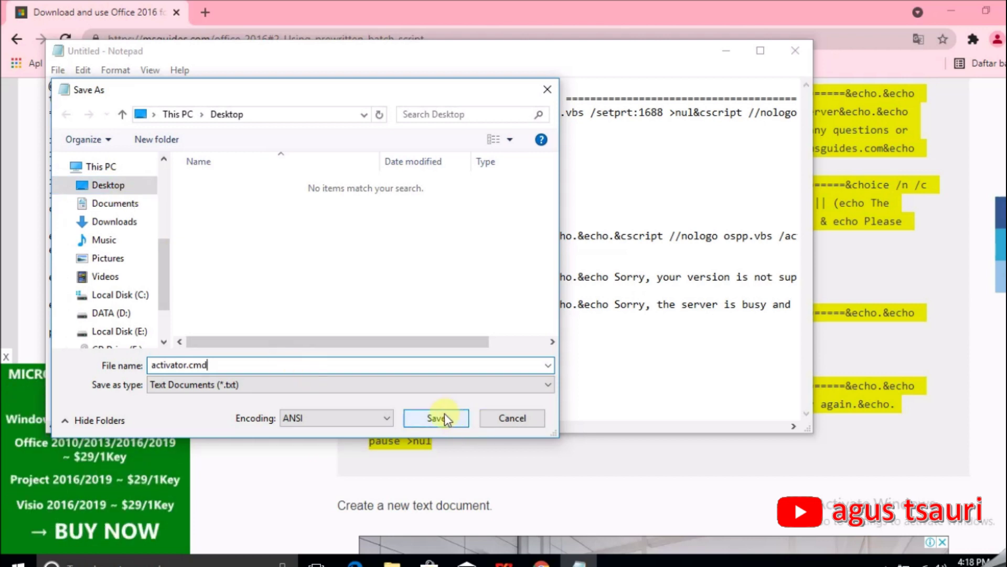
click(509, 415)
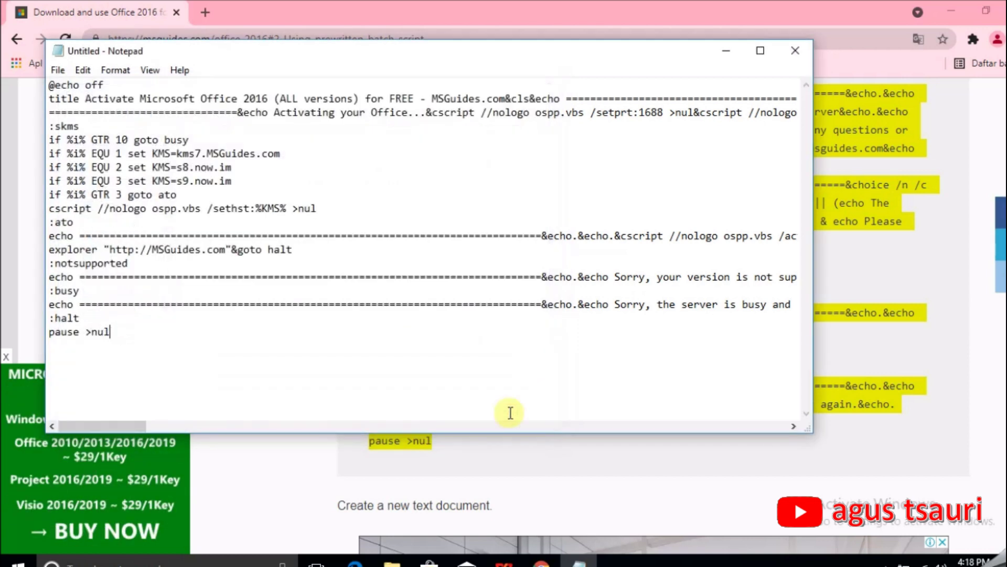
click(795, 50)
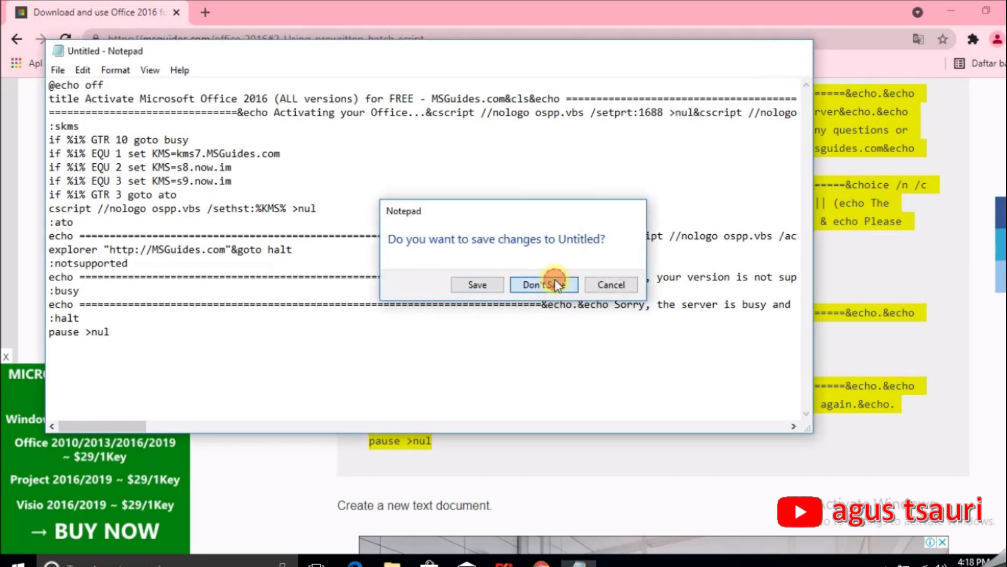
click(557, 286)
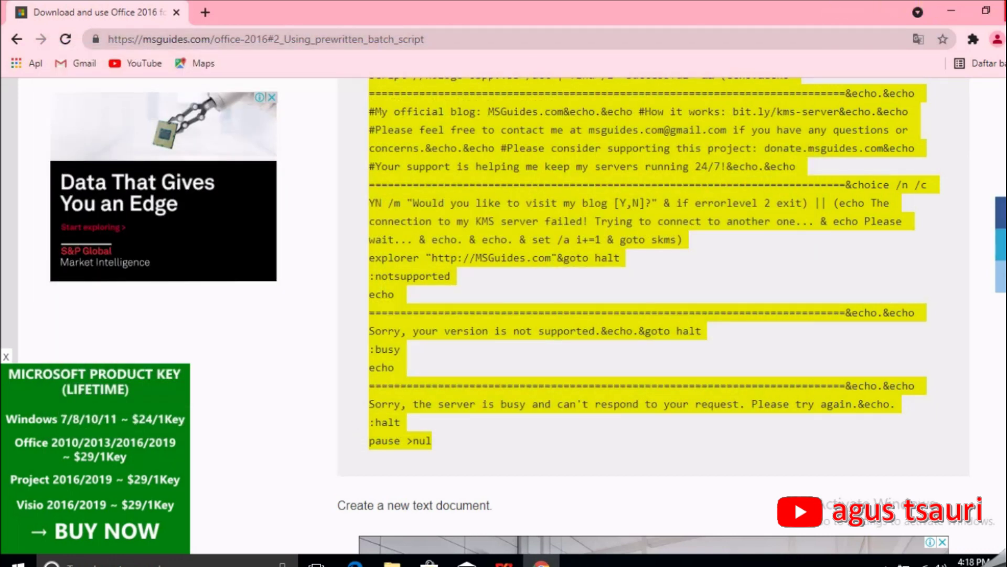
Step: Run activator.cmd as administrator, answer Y, and close the console after activation succeeds
click(1004, 11)
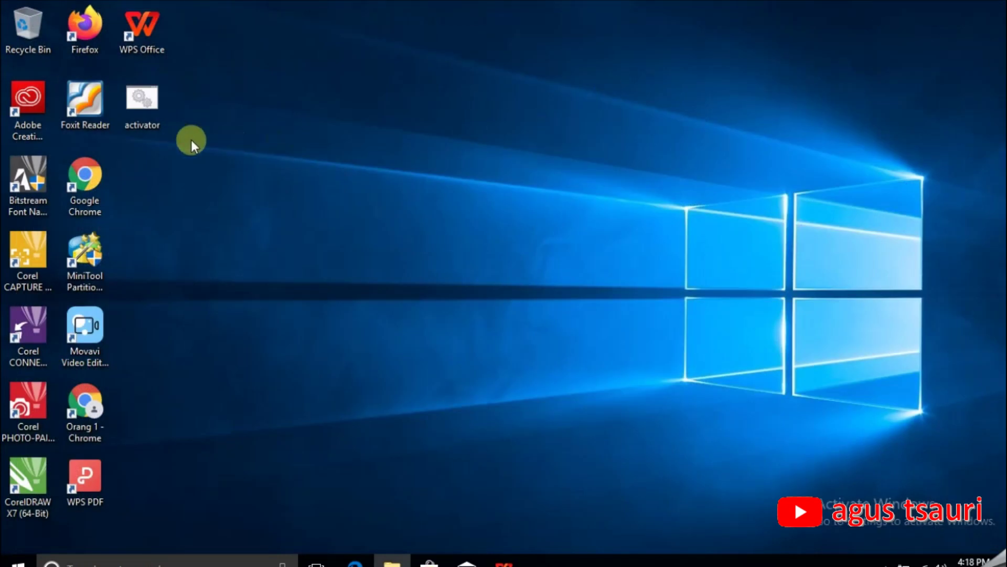
mouse_move(141, 102)
right_click(143, 100)
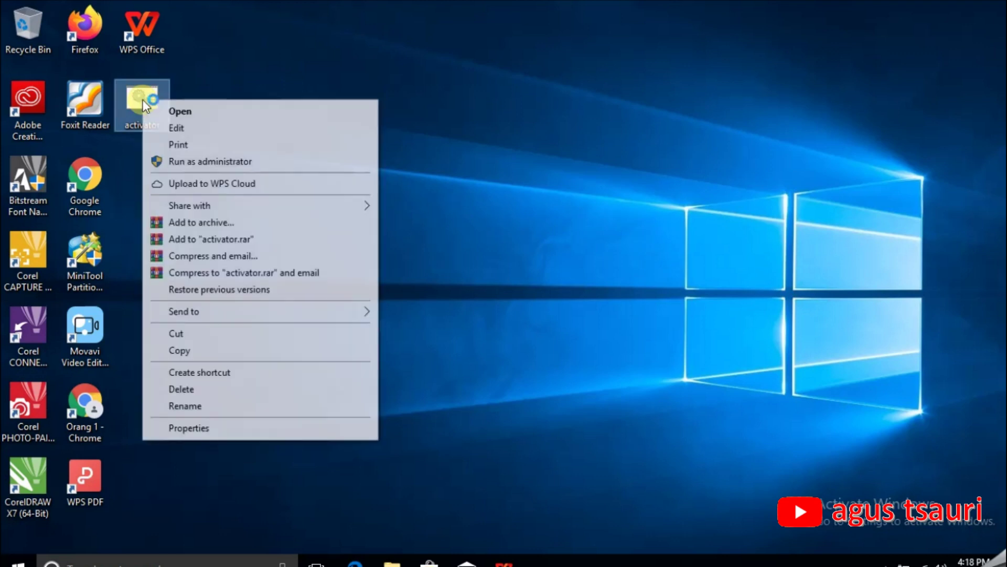
click(219, 161)
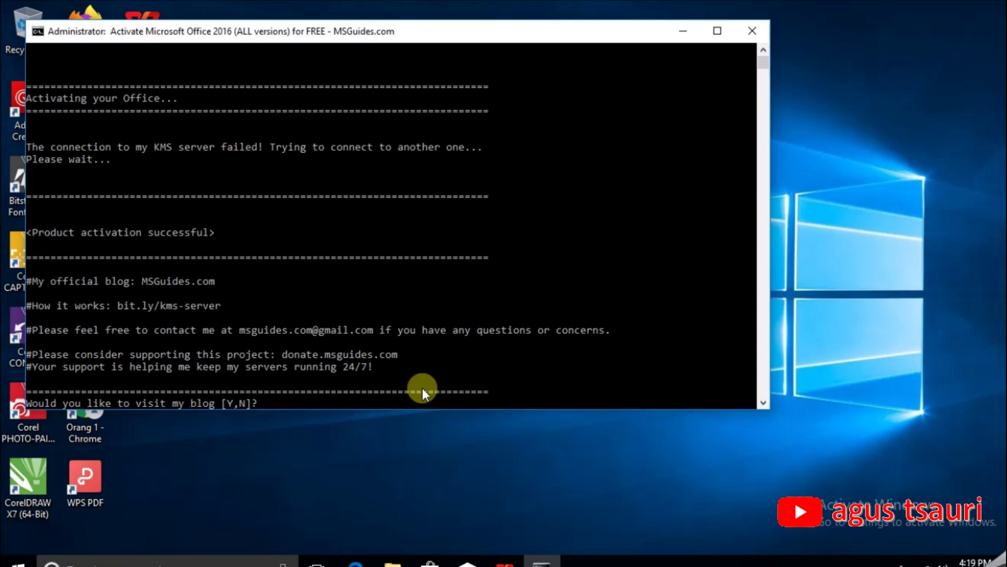
text(Y)
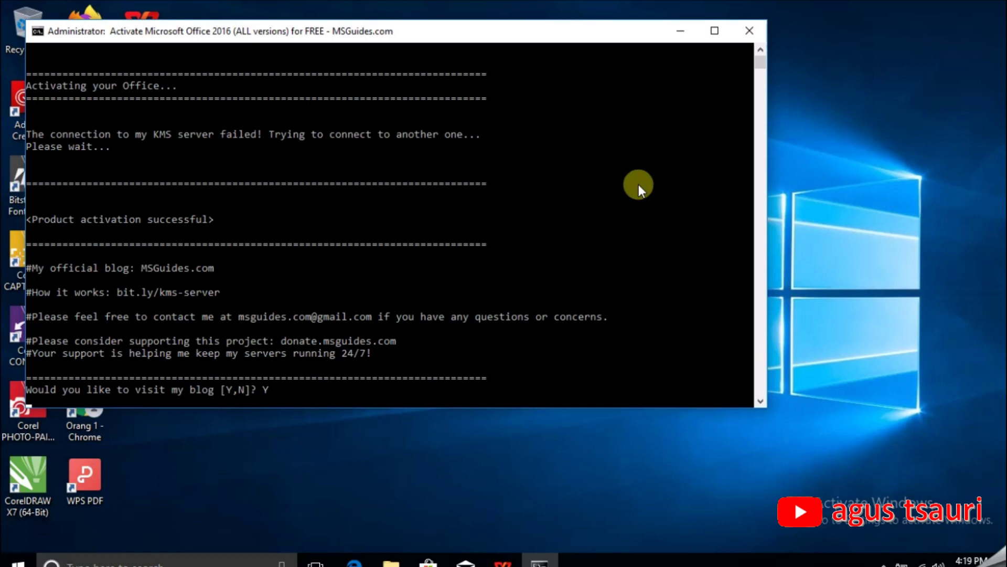
click(751, 31)
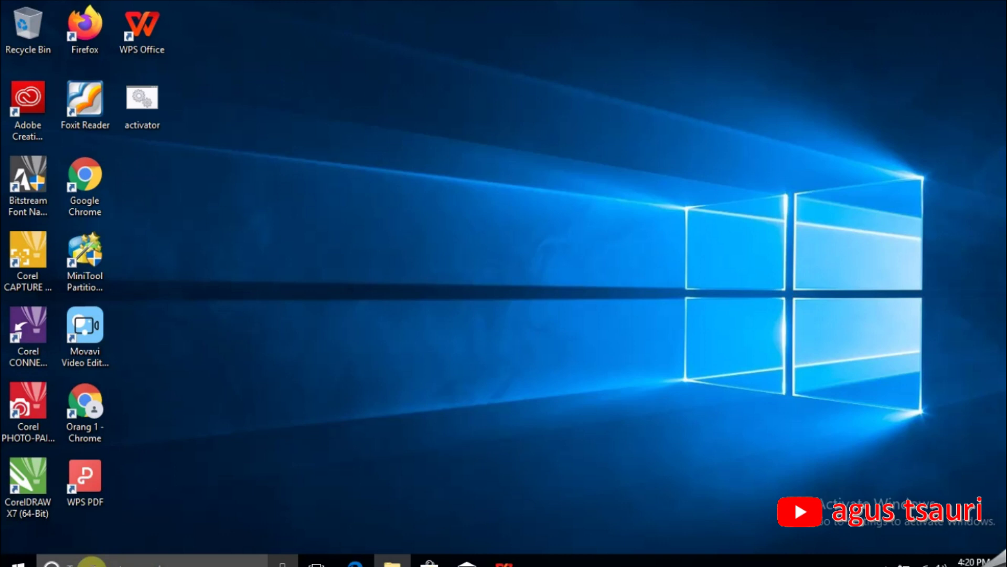
Step: Search for 'word' and launch the Word desktop app from Best match
click(92, 562)
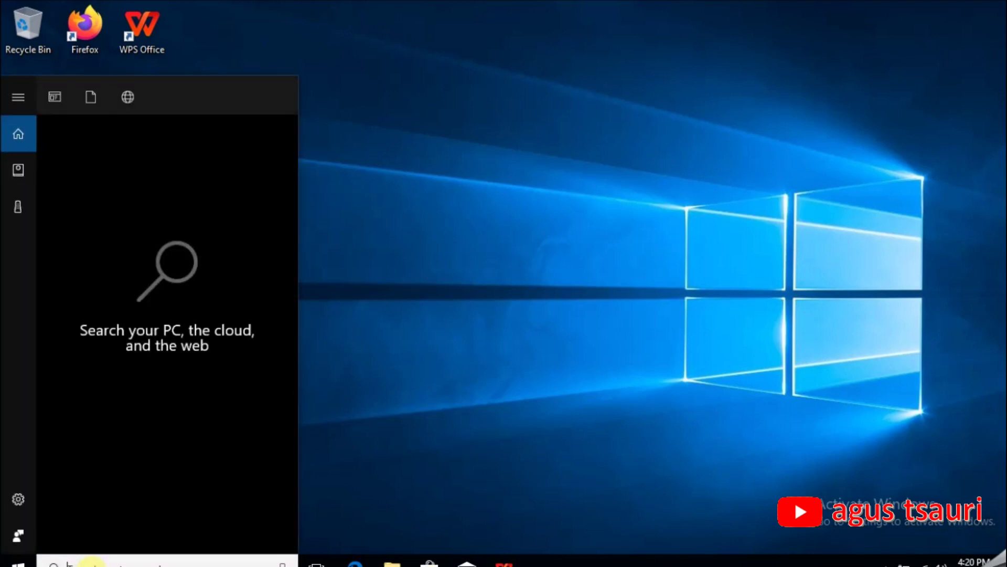
click(398, 411)
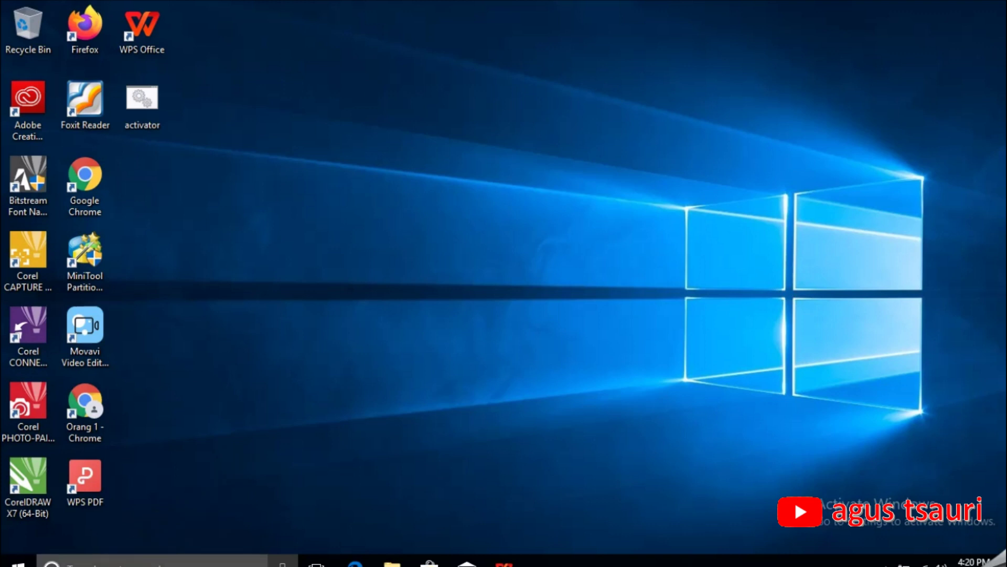
click(147, 560)
text(word)
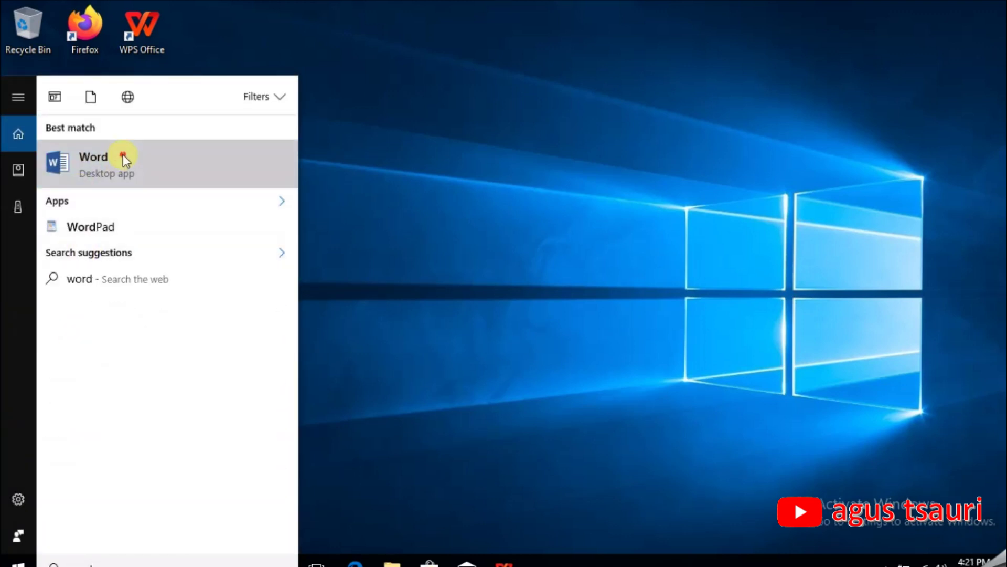
click(123, 154)
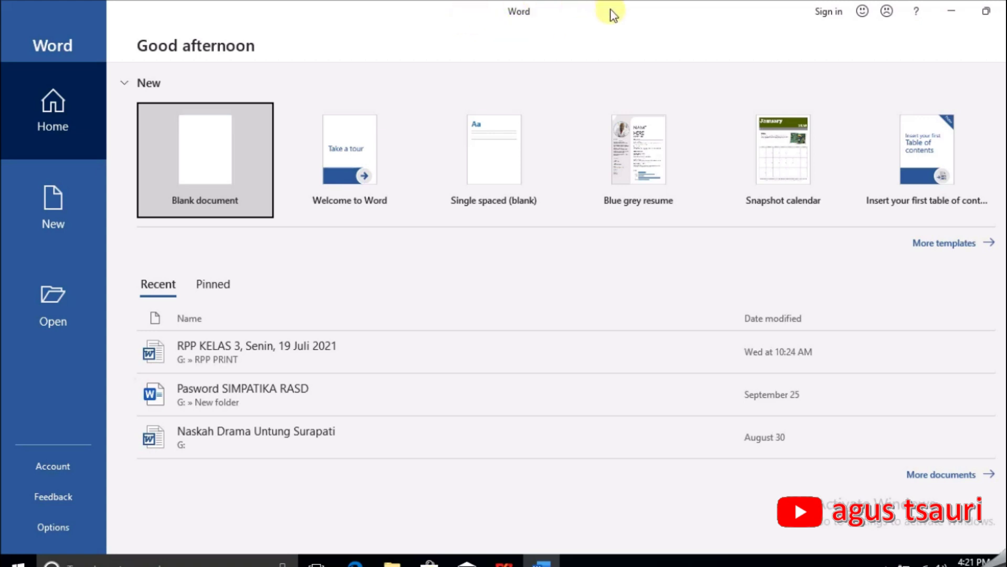
Step: Verify Office Professional Plus 2016 shows as Product Activated, then create a new blank Document1
click(65, 468)
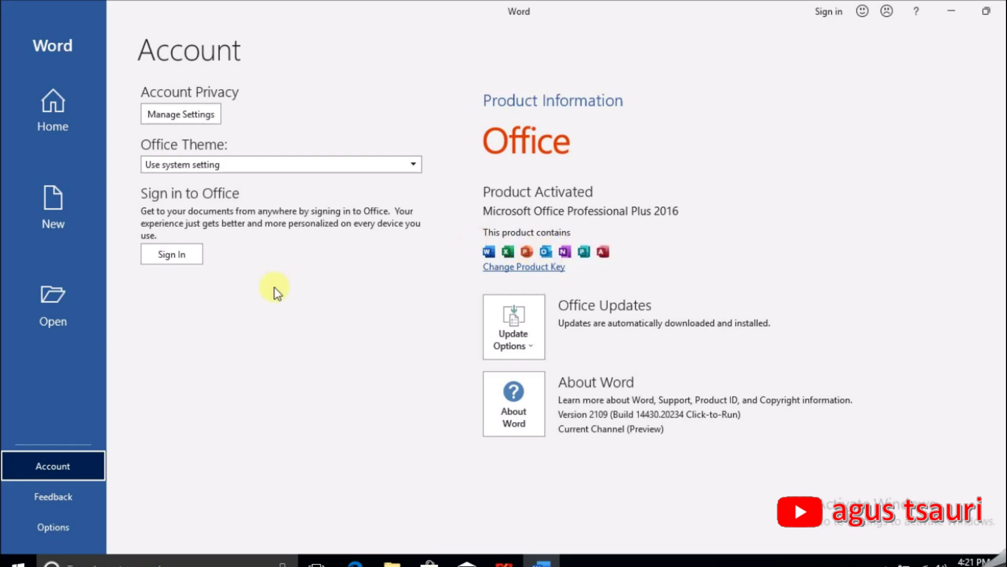
click(57, 112)
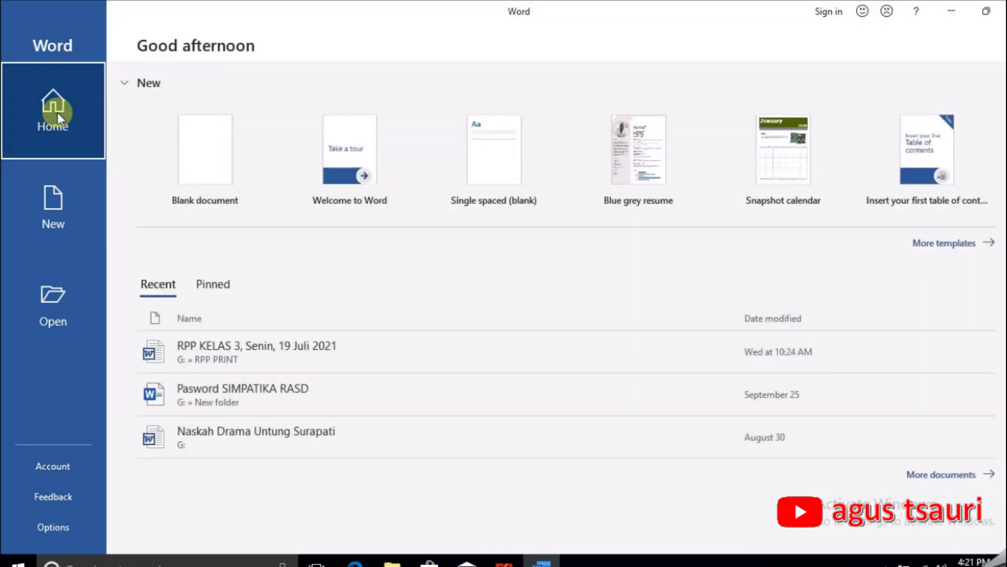
click(215, 180)
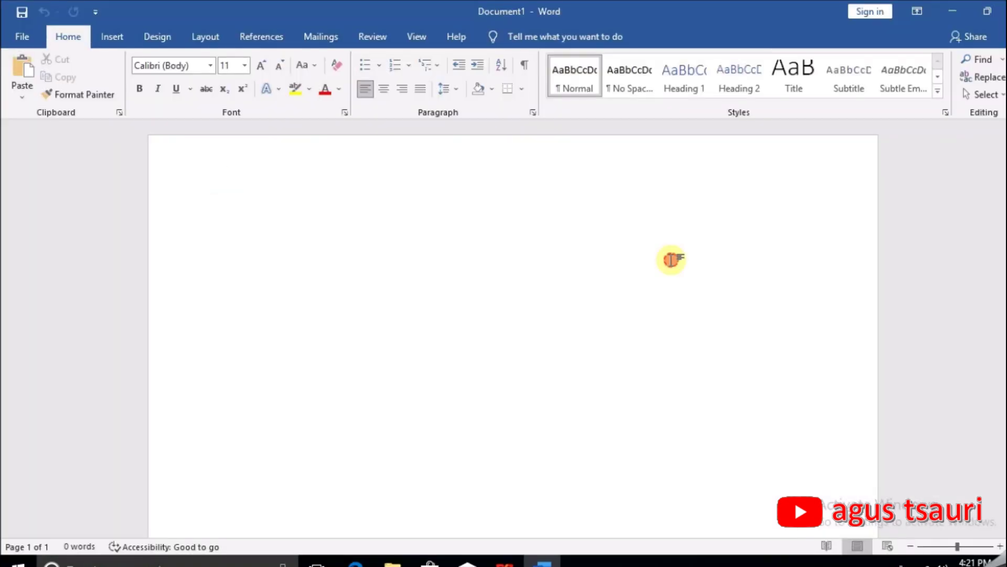
Step: Type a person's name, then 'Terima kasih' on the next line
text(agus )
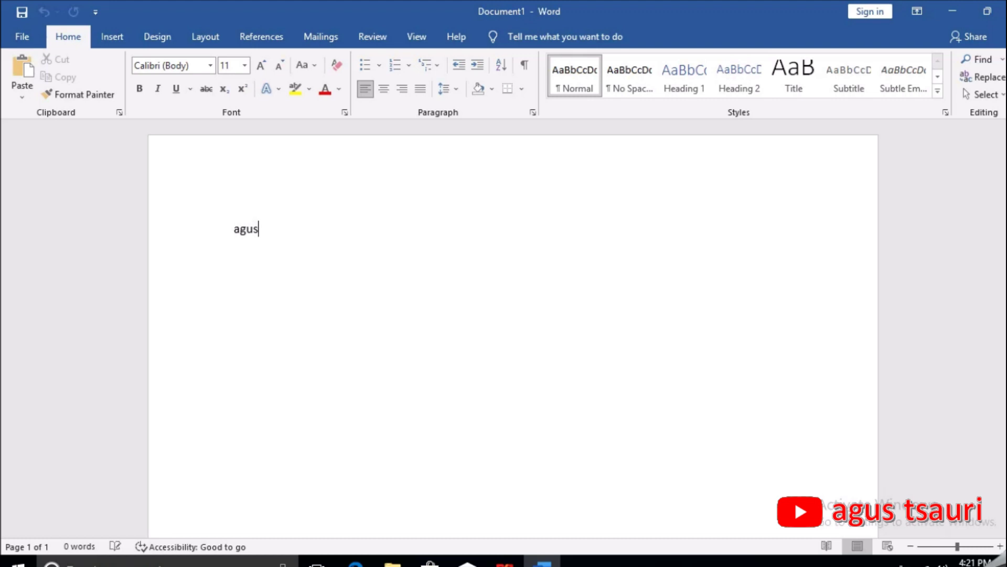
text(tsauri)
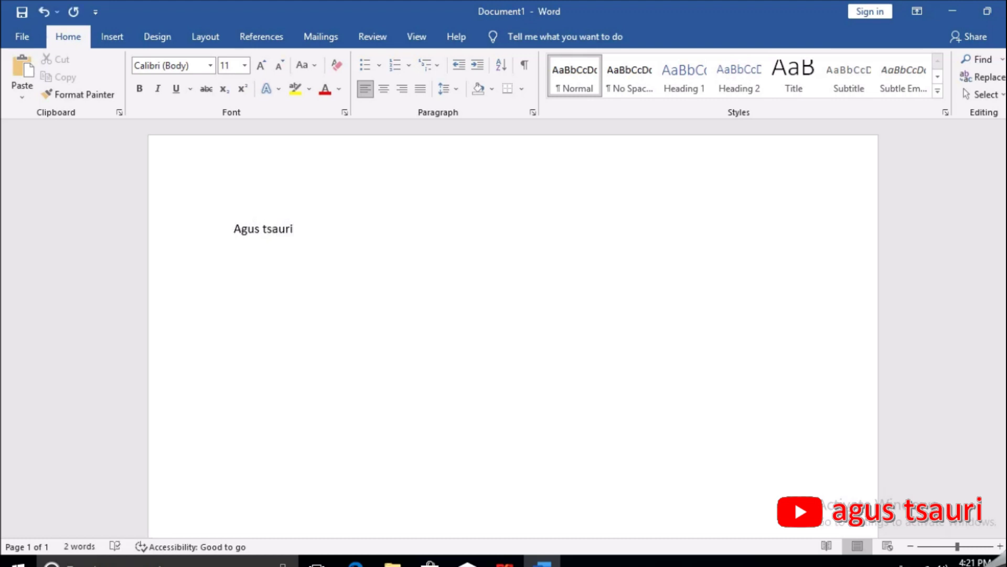
key(Return)
key(Return)
text(Terima kasih)
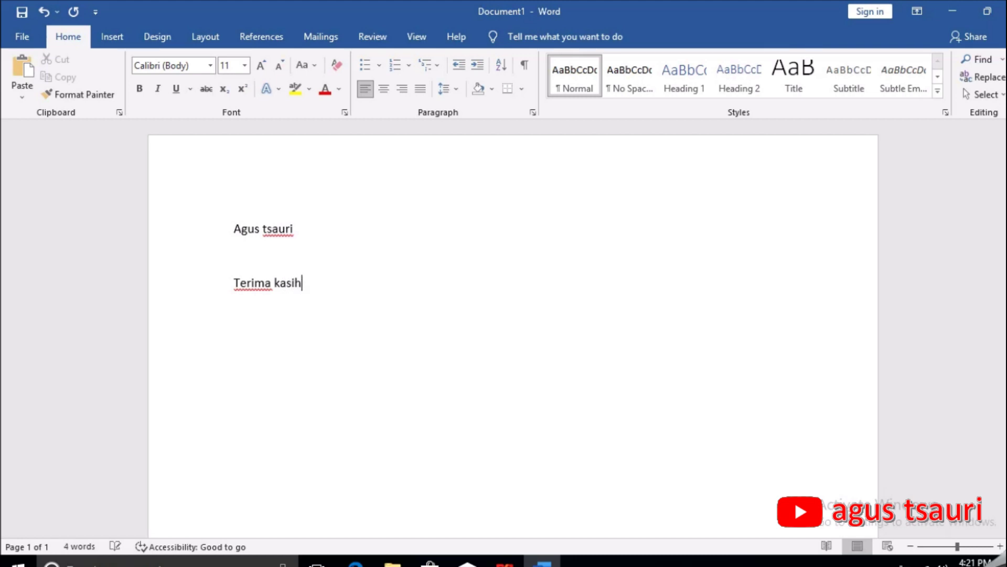
Step: Enlarge all the document text to 29 pt and deselect it
key(ctrl+a)
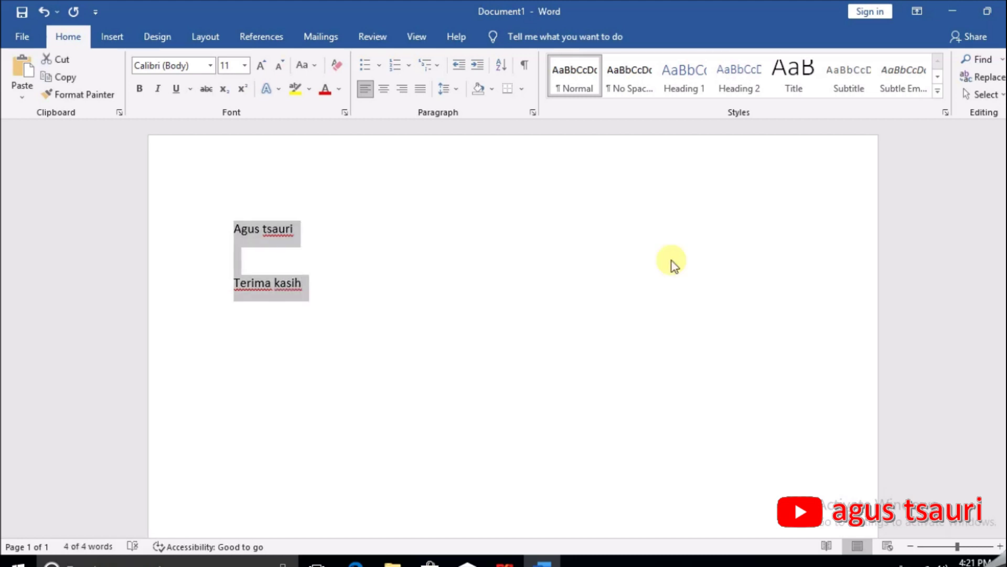
key(ctrl+shift+period)
key(ctrl+shift+period)
key(ctrl+shift+period)
key(ctrl+shift+period)
key(ctrl+shift+period)
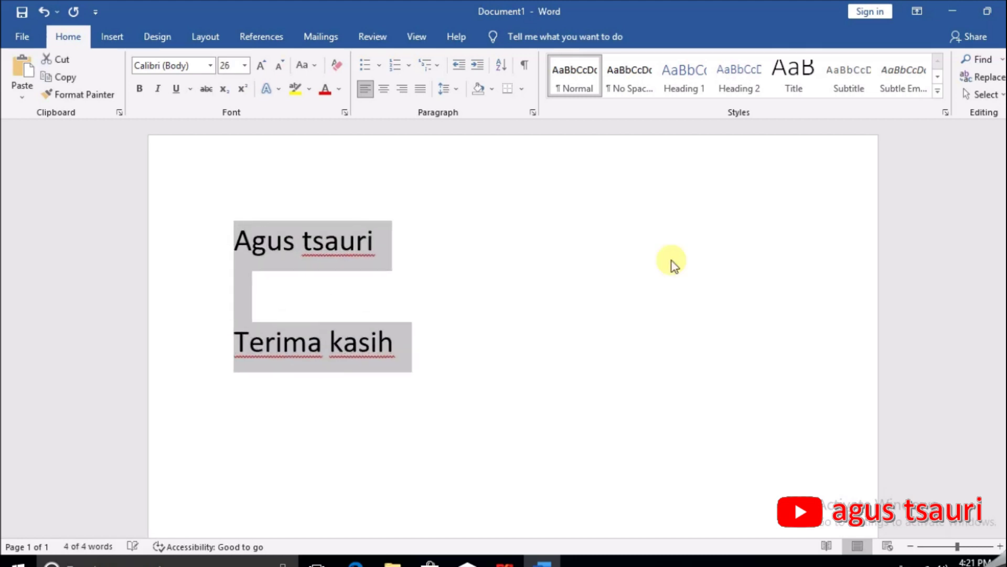
key(ctrl+shift+period)
key(ctrl+bracketright)
click(623, 318)
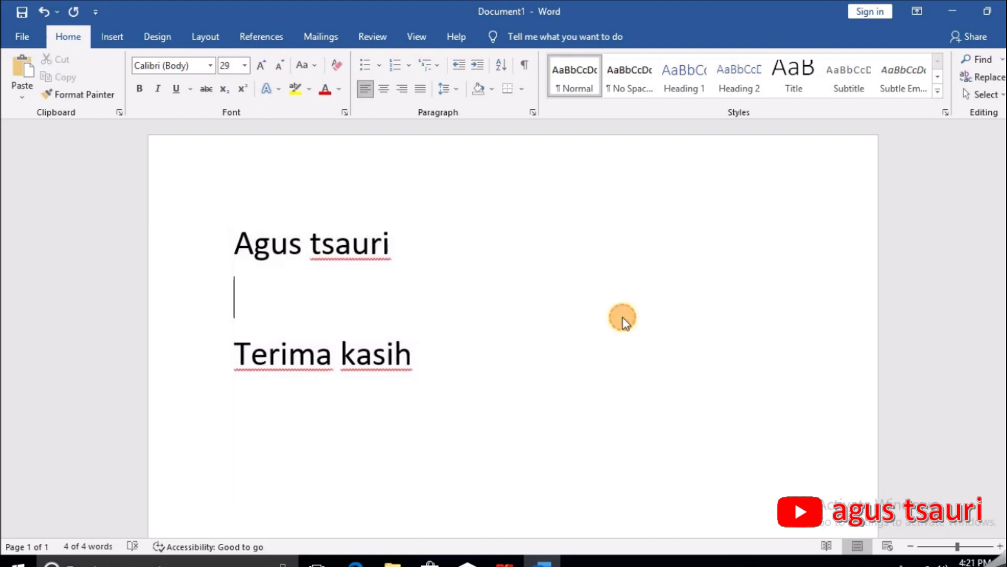
click(471, 375)
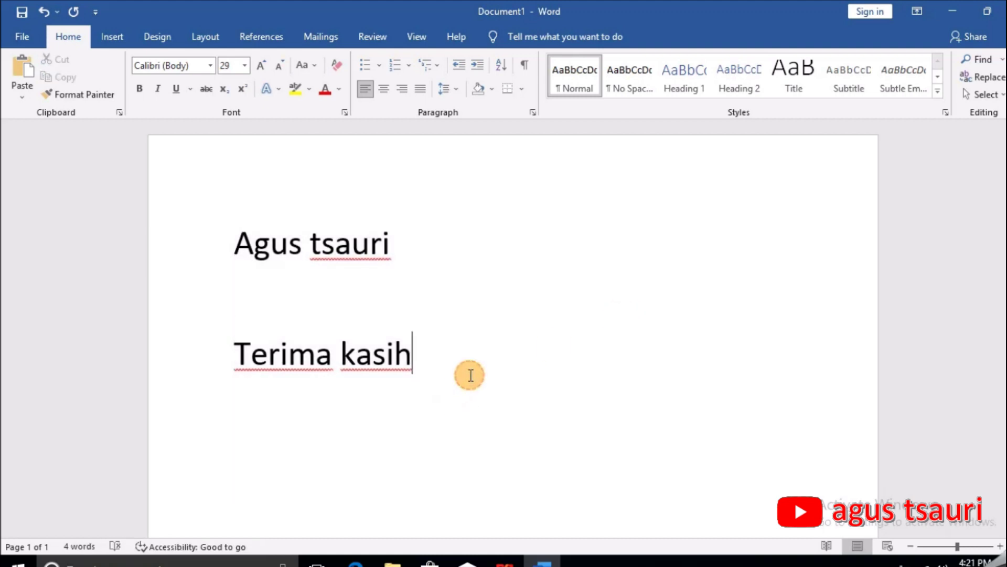